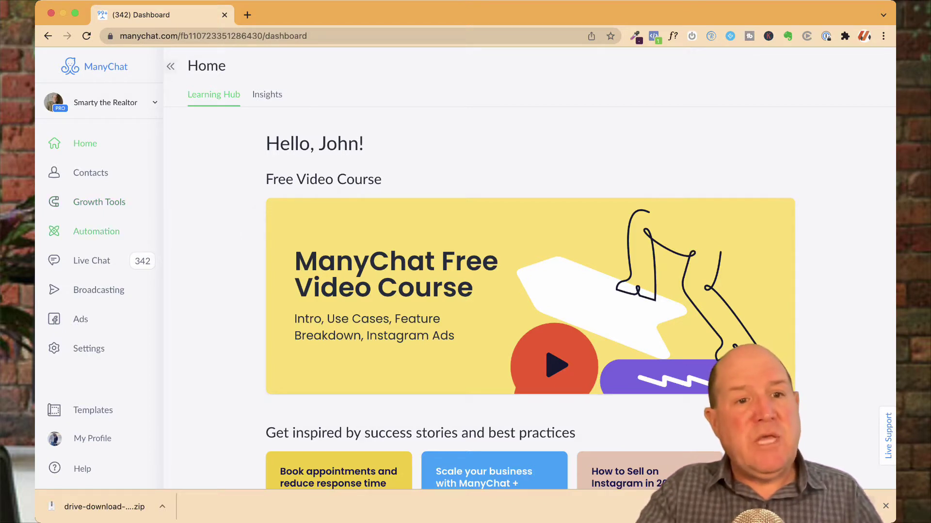
Open the flow "ProEdge - Get Buyer Preferences V4" from the Buyers folder inside ProEdge ChatBot 4.0
click(96, 232)
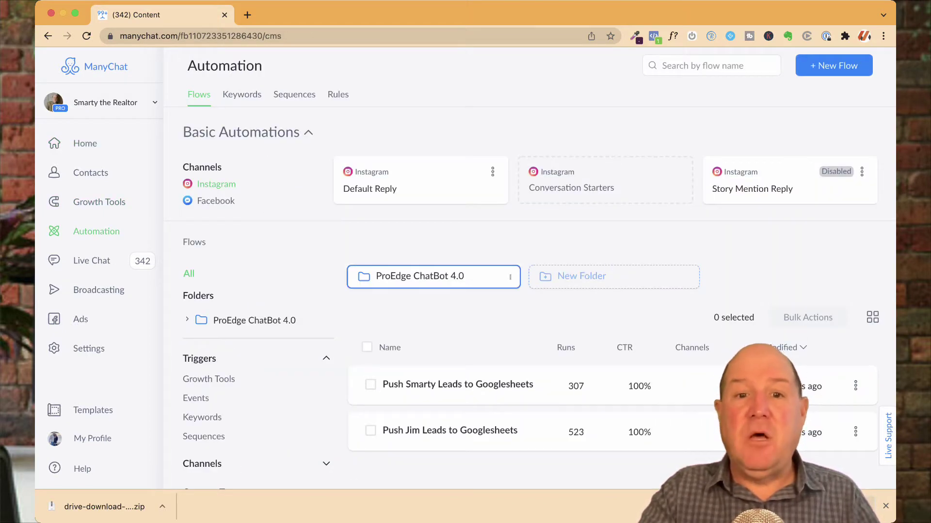
click(419, 276)
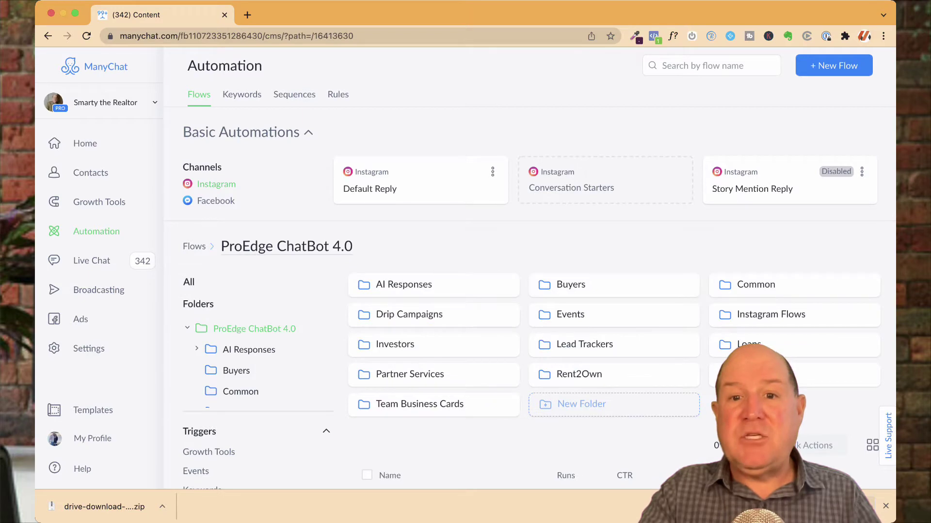
click(605, 284)
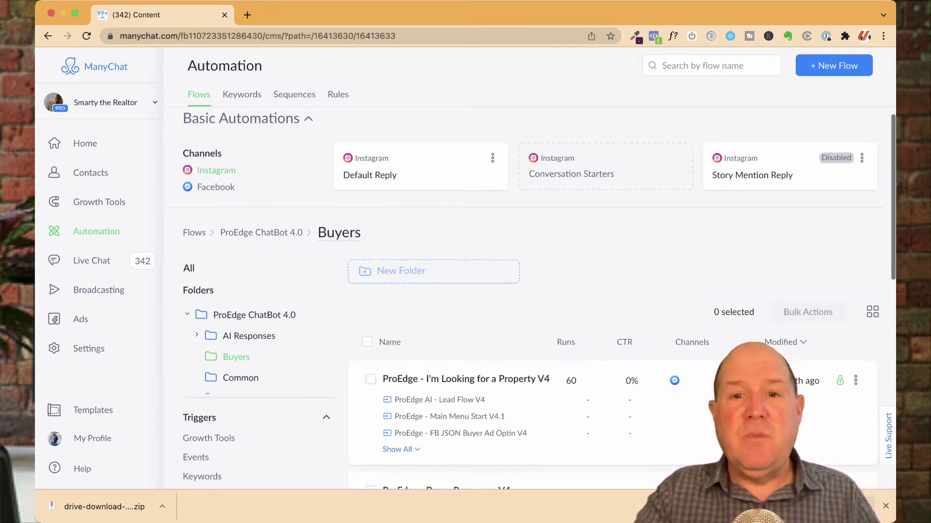
scroll(611, 320, down, 10)
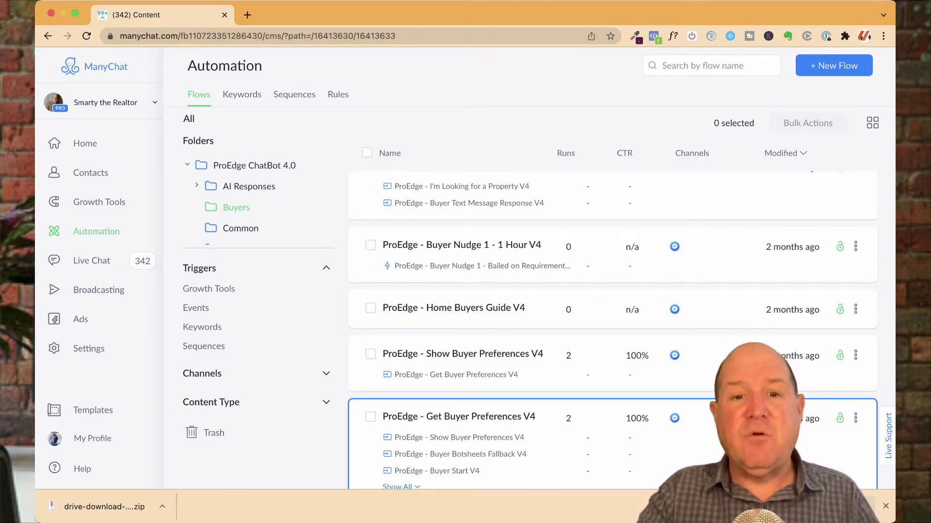
click(458, 417)
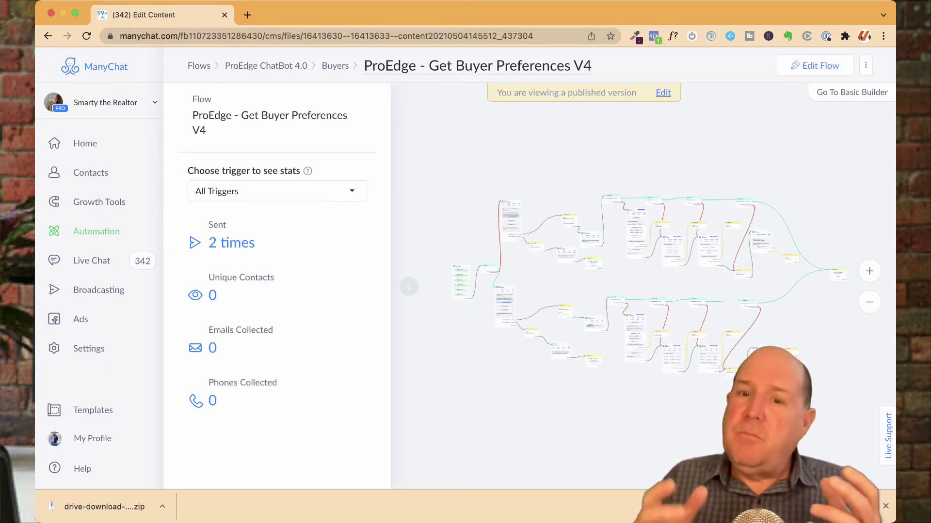
Hide the flow's statistics and examine the steps and branches of the published Get Buyer Preferences flow
click(409, 287)
drag(409, 287, 299, 277)
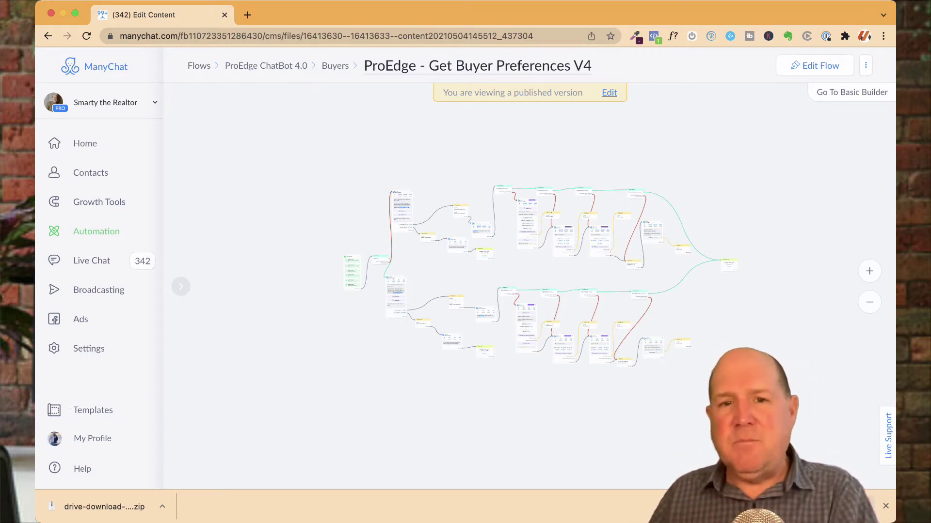
scroll(547, 259, up, 10)
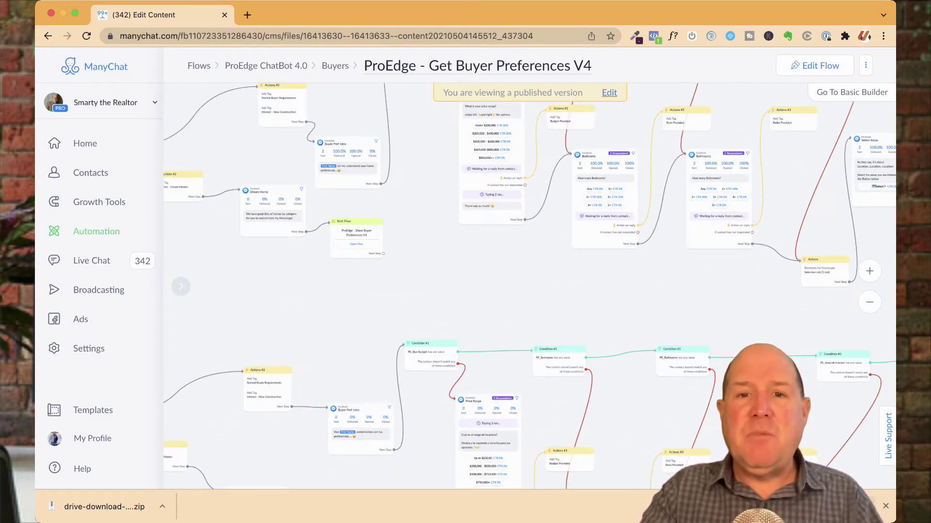
scroll(546, 258, up, 2)
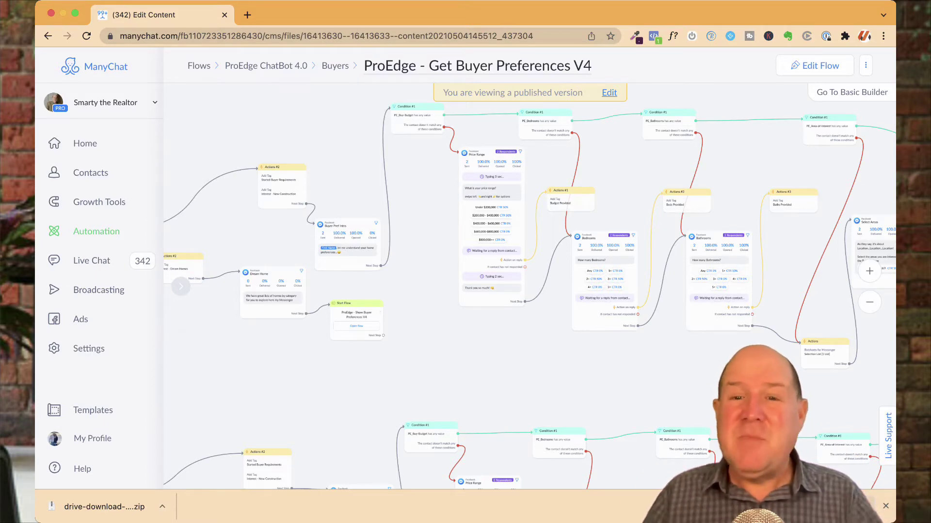
scroll(528, 286, down, 5)
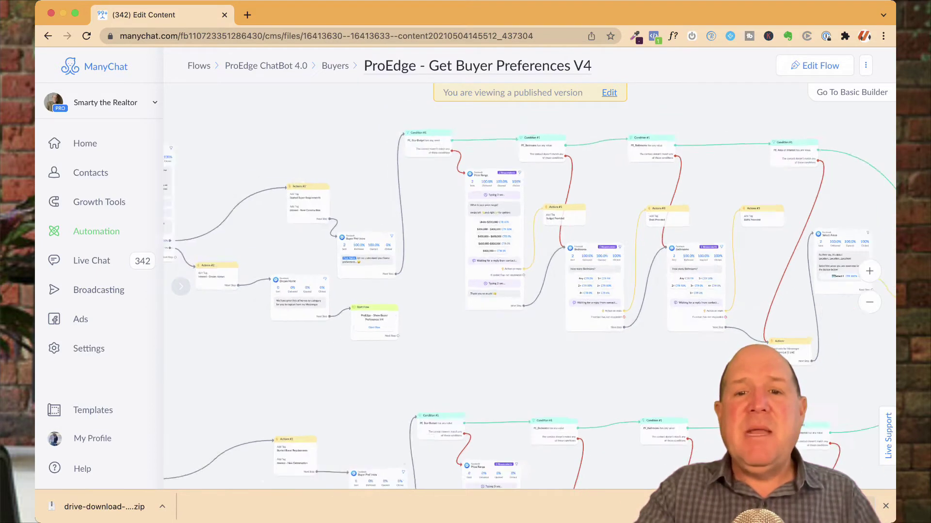
drag(534, 339, 519, 289)
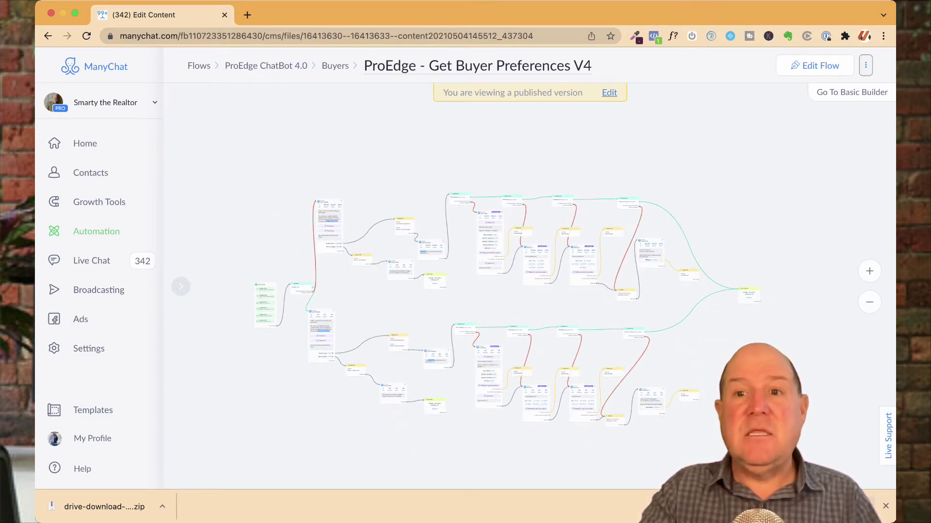
Duplicate the flow and convert its Facebook channel to Instagram
click(866, 66)
click(812, 137)
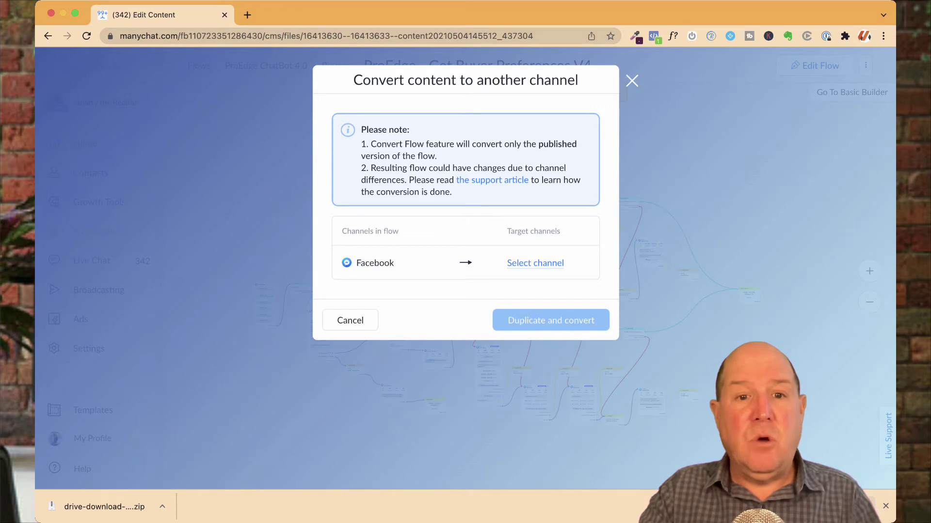
click(535, 263)
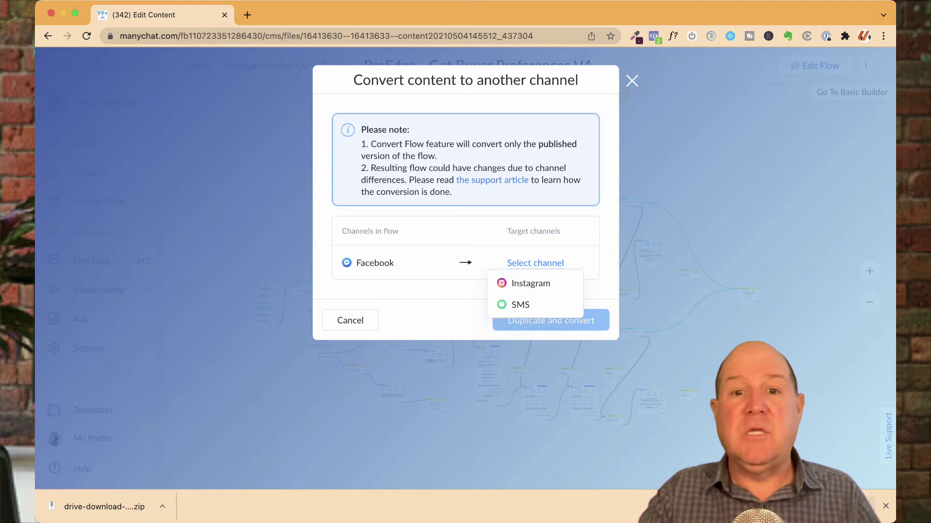
click(530, 283)
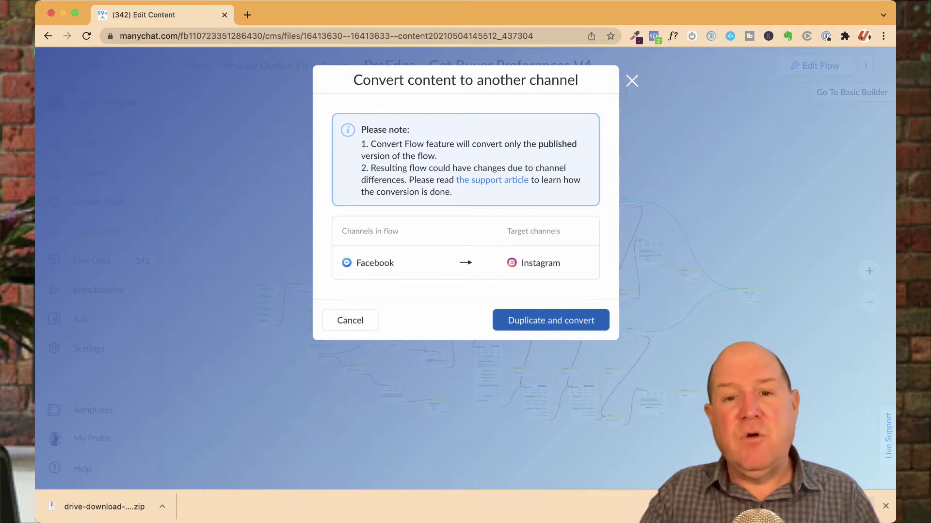
click(551, 320)
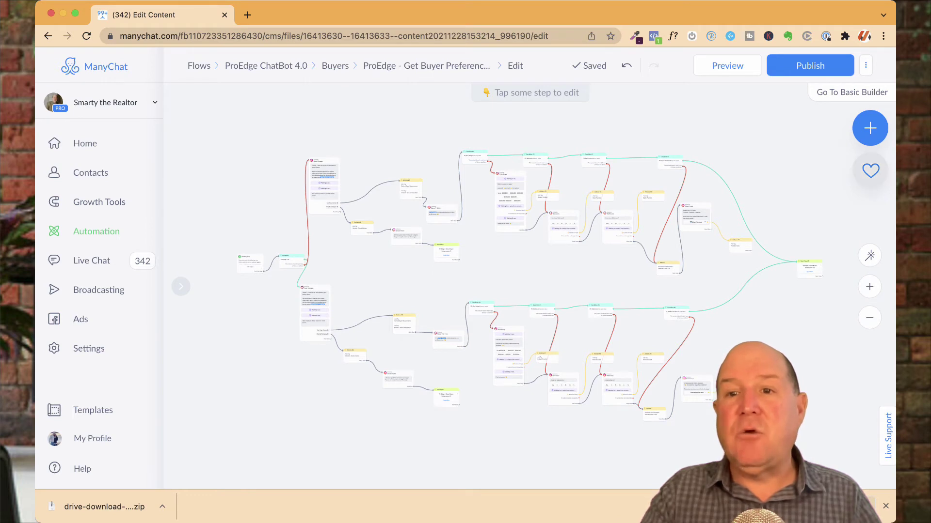
Check the converted flow with the Flow Checker and inspect its Instagram messages, actions and conditions
click(870, 170)
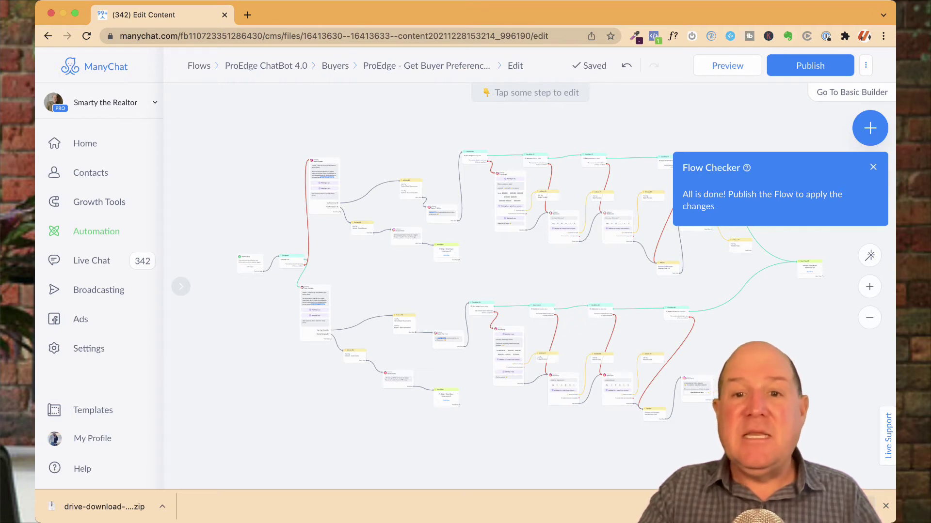
click(873, 168)
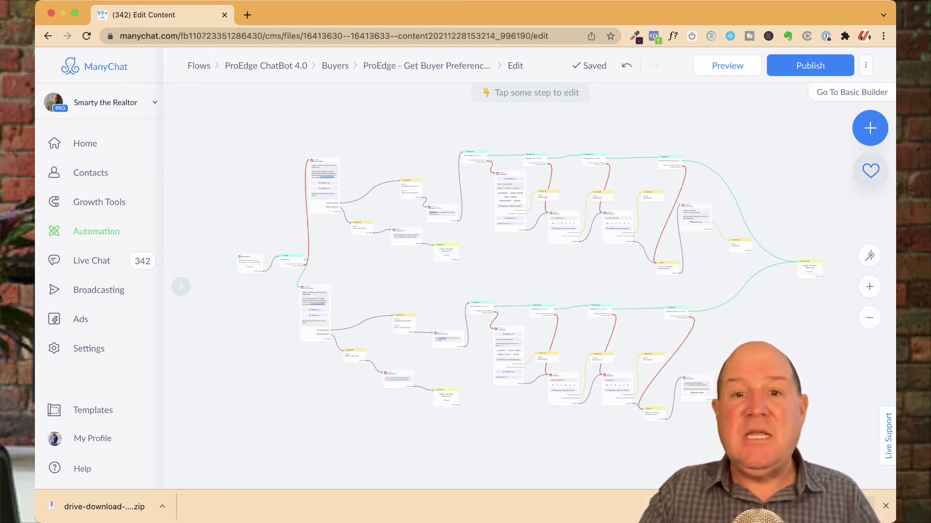
scroll(837, 176, up, 5)
scroll(414, 330, up, 5)
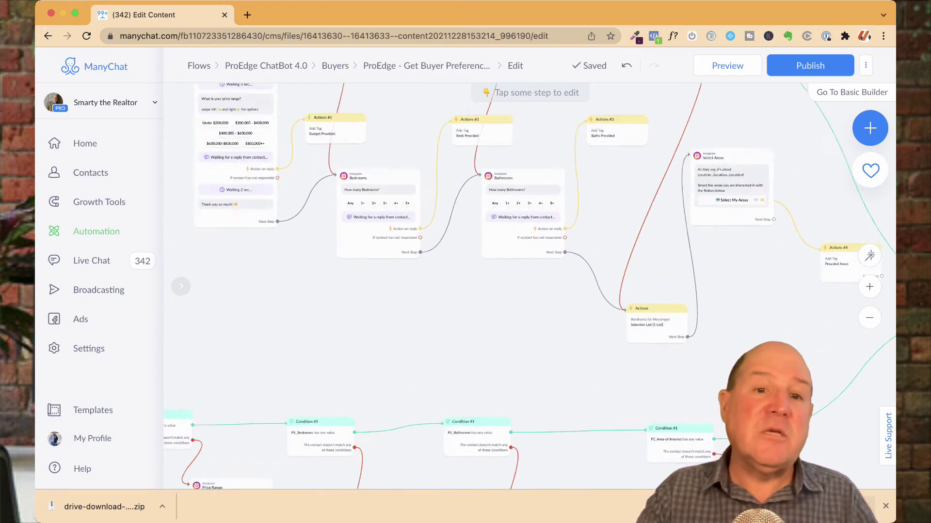
scroll(414, 330, down, 3)
scroll(485, 291, down, 10)
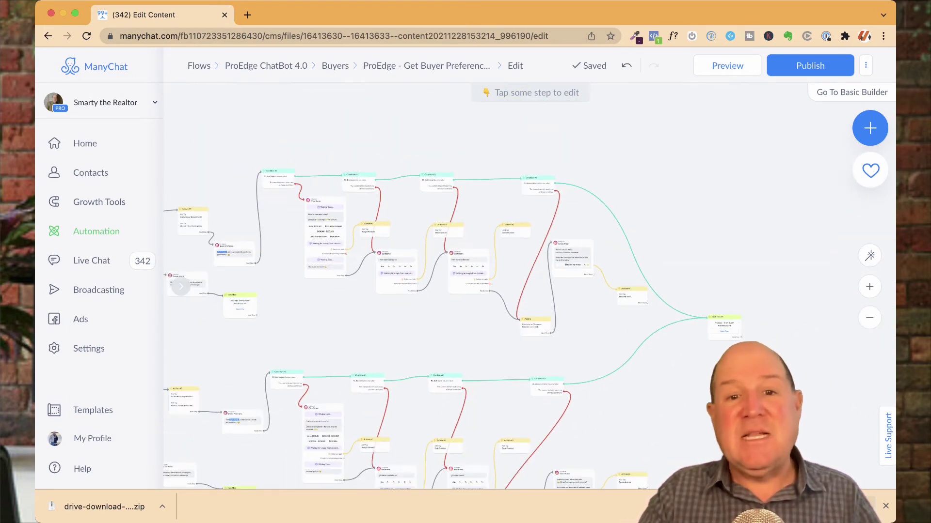
drag(412, 335, 576, 258)
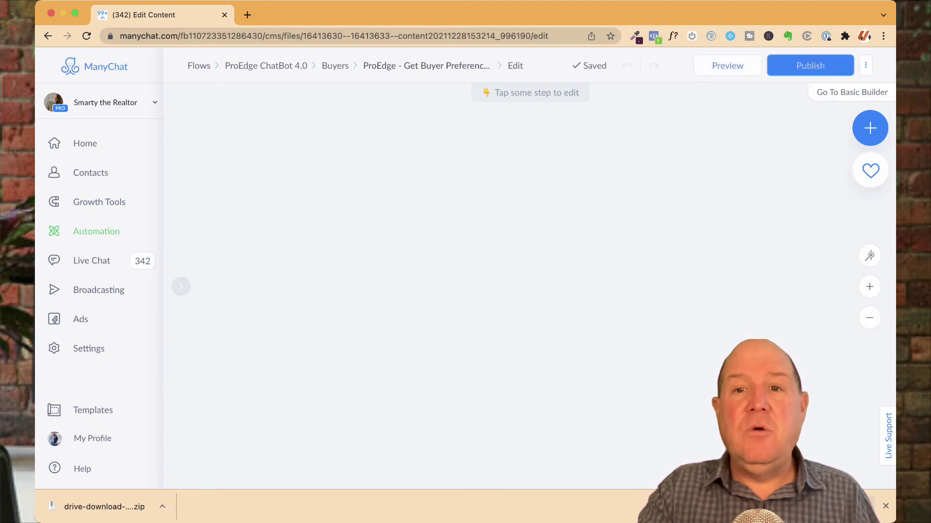
Publish the converted flow and rename it "ProEdge - IG - Get Buyer Preferences V4 convert"
click(810, 65)
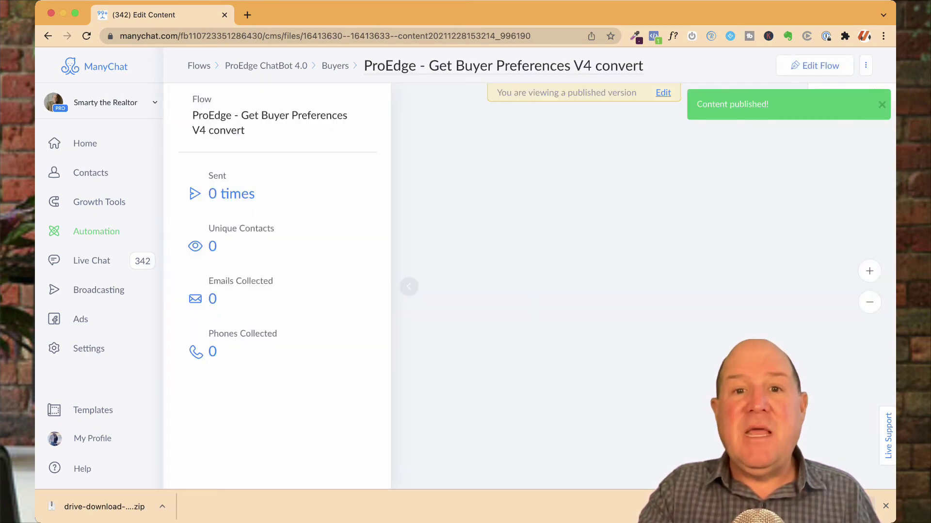
click(431, 66)
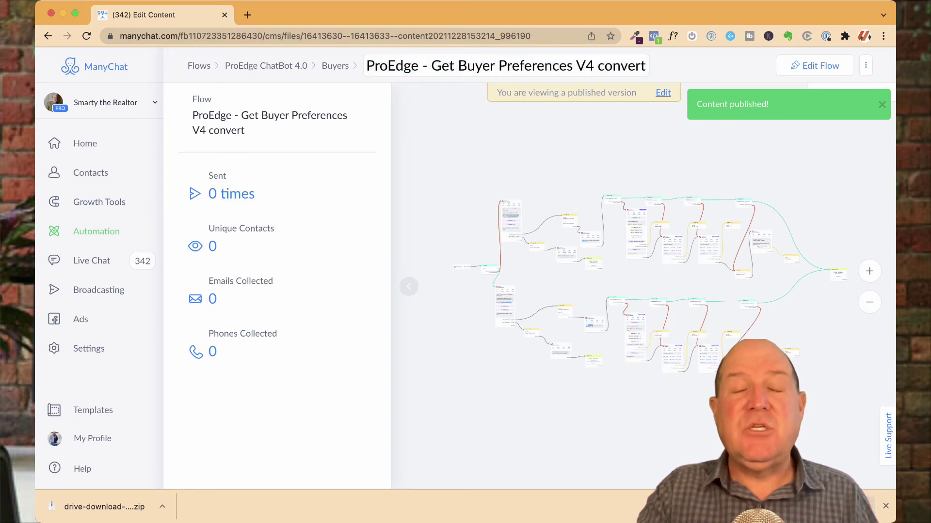
text(IG )
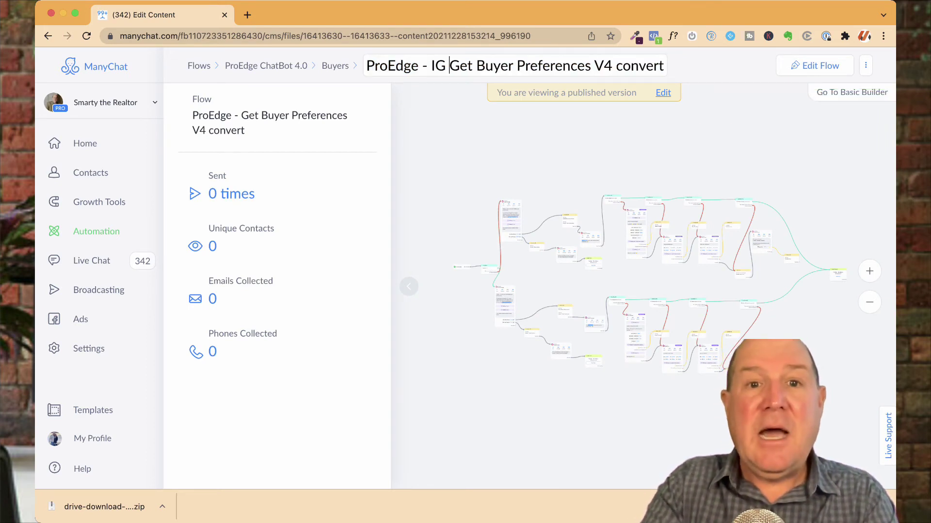
text(-)
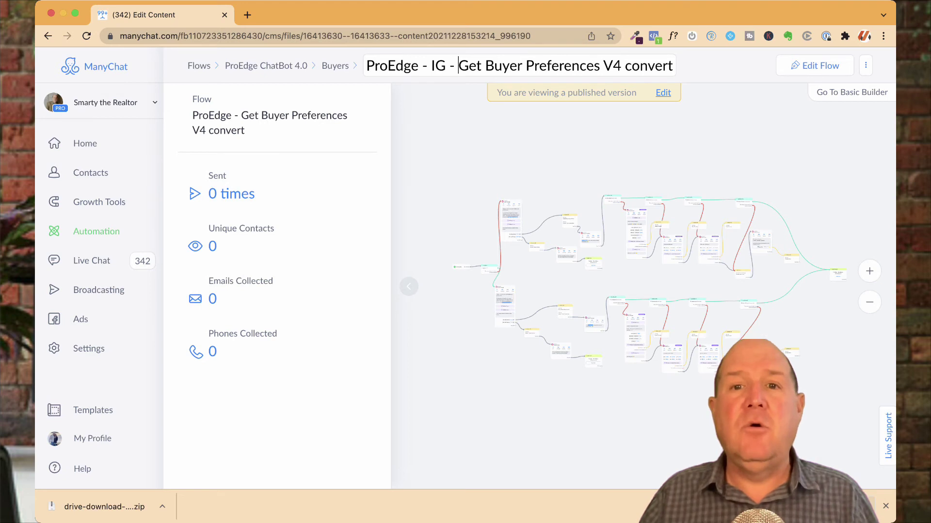
key(BackSpace)
key(BackSpace)
key(BackSpace)
key(BackSpace)
key(BackSpace)
key(Return)
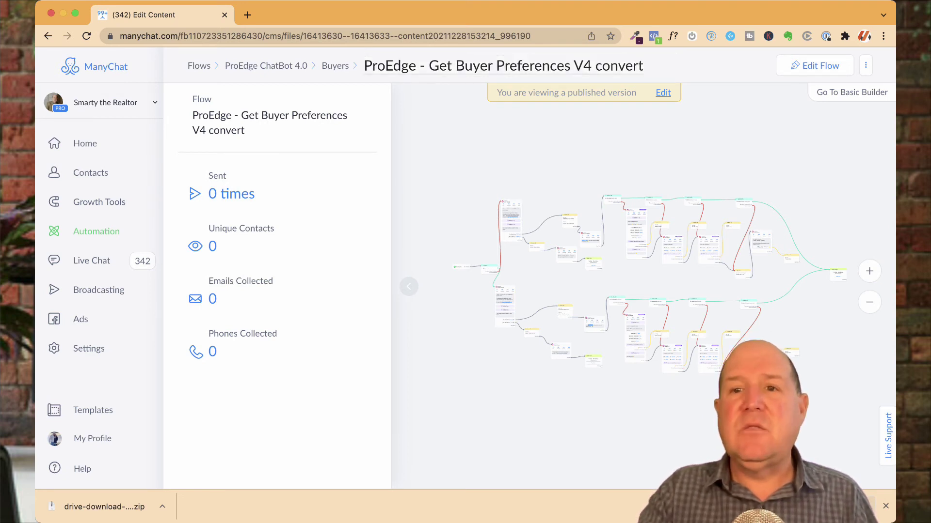
Return to the Buyers folder and compare the Instagram copy with the original Get Buyer Preferences flow in the list
click(815, 65)
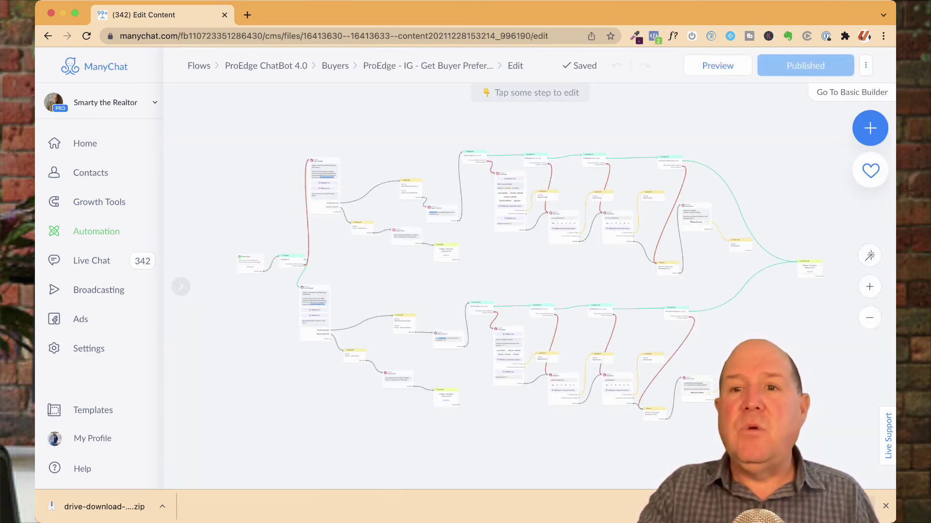
click(335, 65)
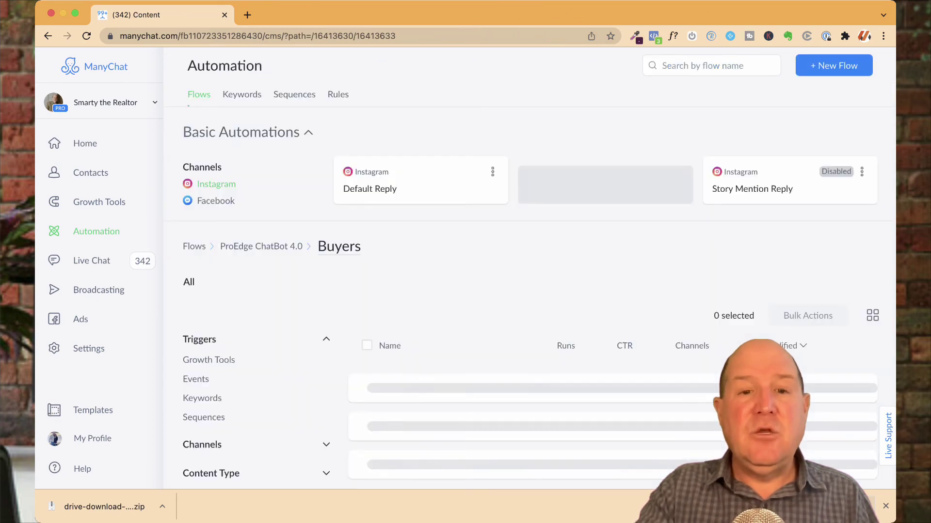
scroll(465, 310, down, 3)
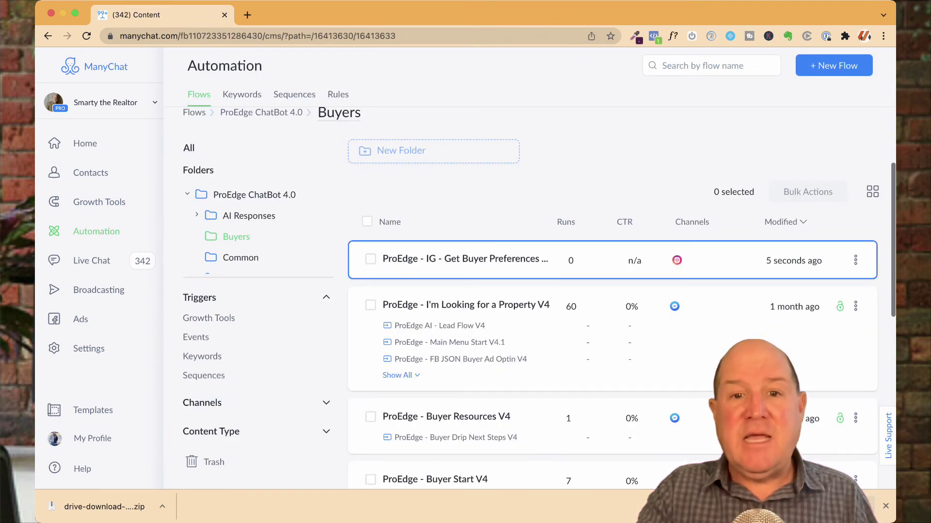
scroll(611, 340, down, 10)
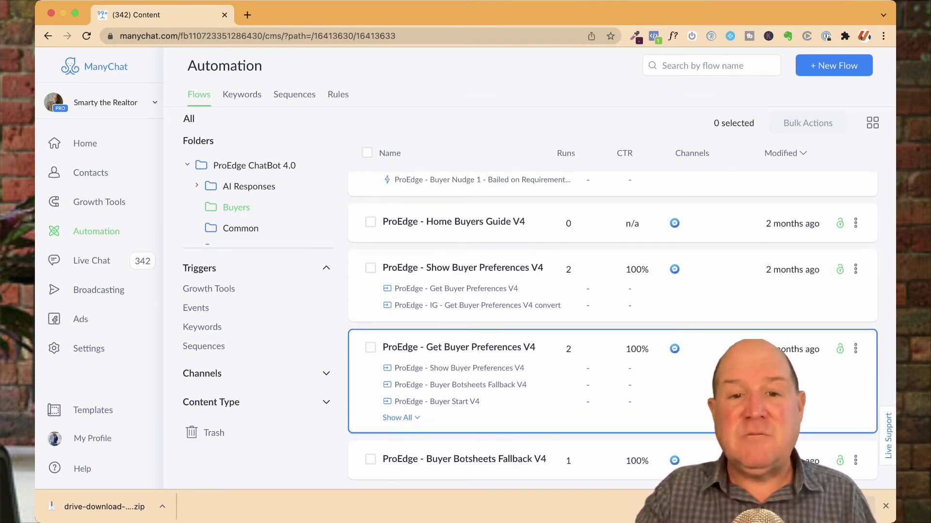
scroll(611, 316, up, 10)
scroll(610, 315, down, 3)
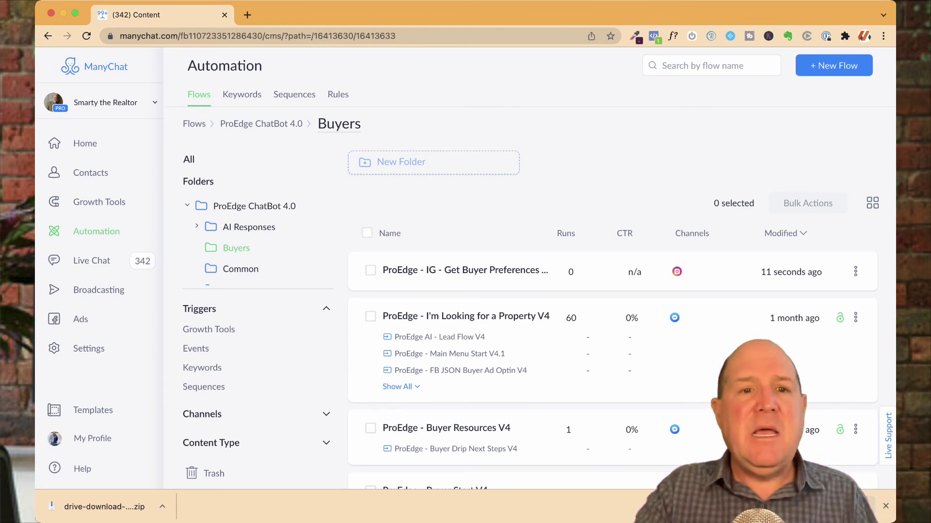
Review the flows stored in the Instagram Flows folder of ProEdge ChatBot 4.0
click(262, 124)
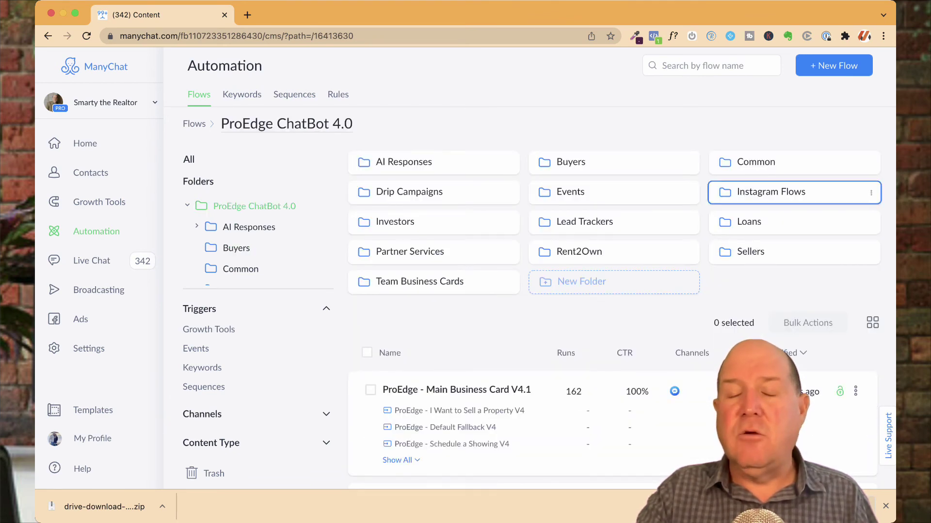
click(771, 191)
scroll(533, 187, down, 4)
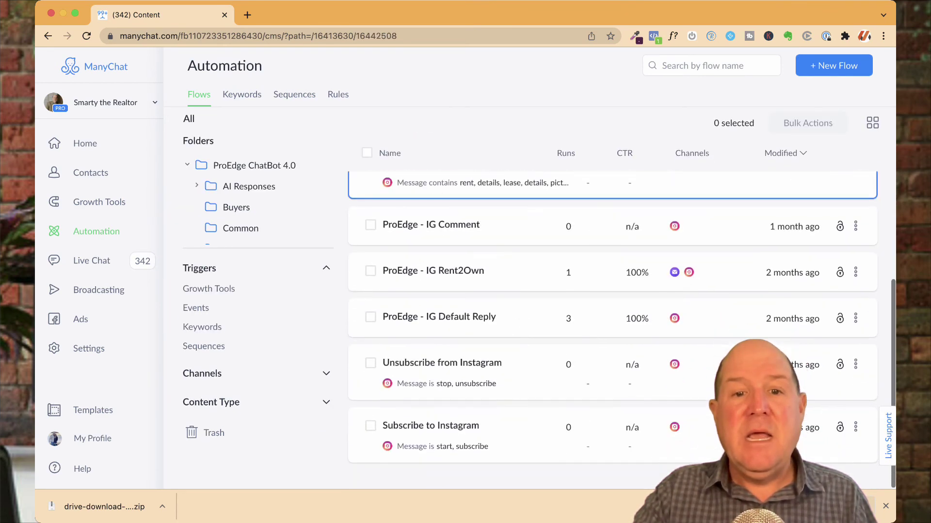
scroll(610, 328, up, 5)
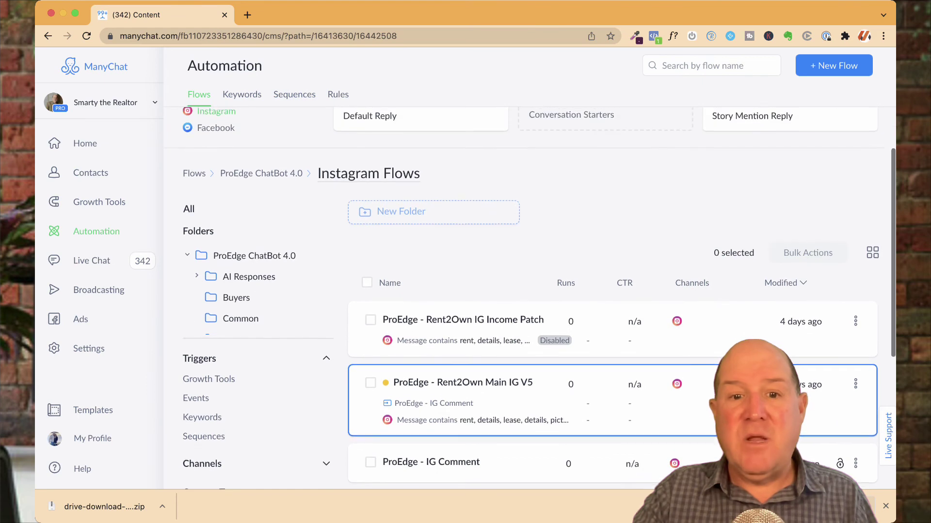
scroll(611, 378, up, 1)
scroll(611, 378, down, 5)
scroll(610, 378, up, 5)
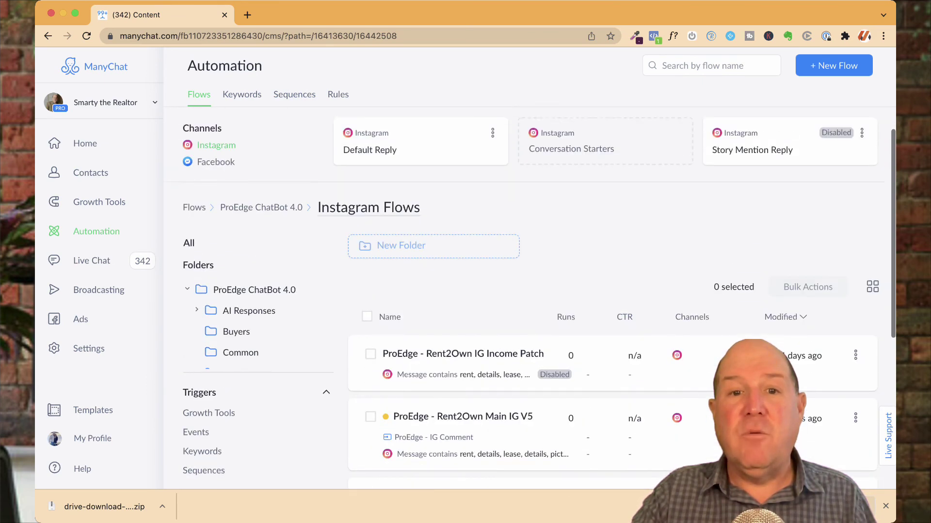
scroll(533, 301, up, 1)
Leave the Instagram Flows folder for ProEdge ChatBot 4.0 and open the account's Settings
click(261, 239)
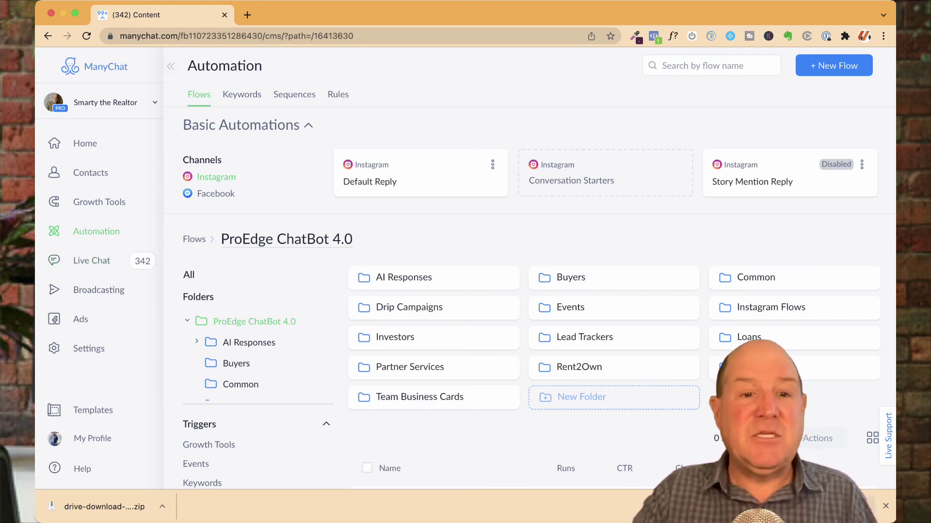
click(89, 348)
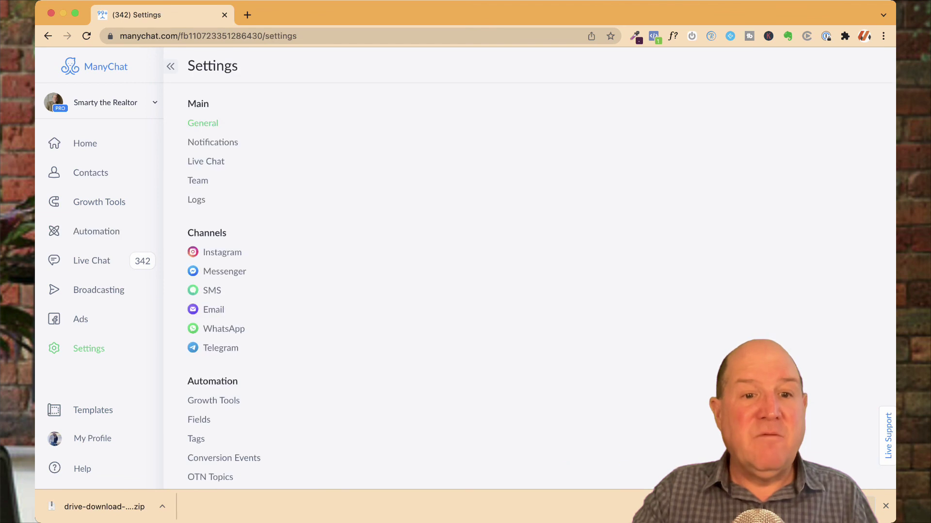